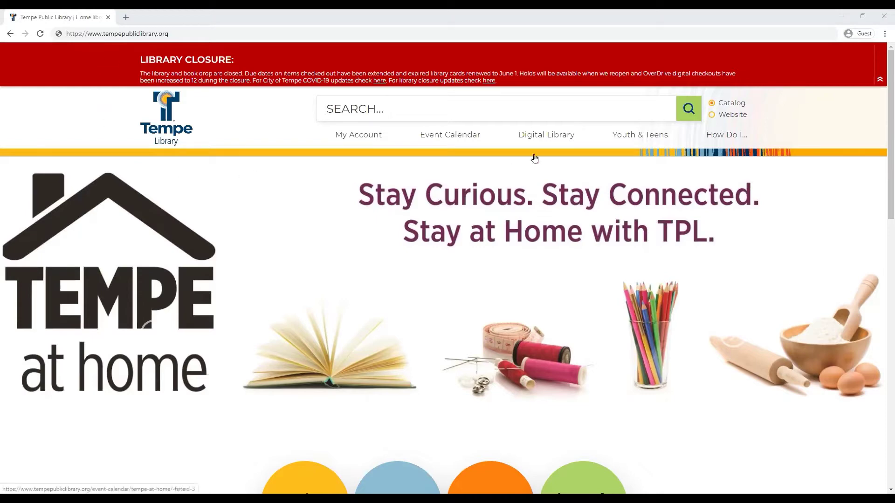
Go to Digital Library > eLibrary (eBooks & More) > eBooks and scroll down to the OverDrive section
{"action": "mouse_move", "coordinate": [540, 143]}
{"action": "left_click", "coordinate": [539, 140]}
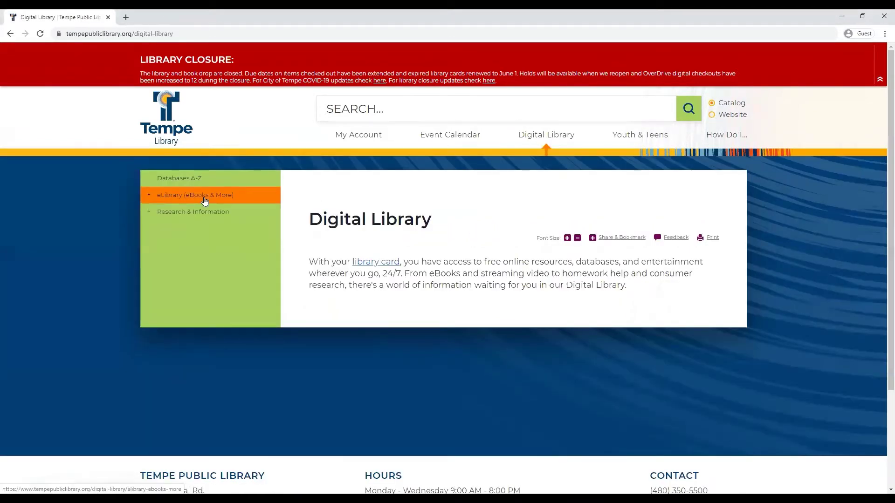
{"action": "left_click", "coordinate": [205, 200]}
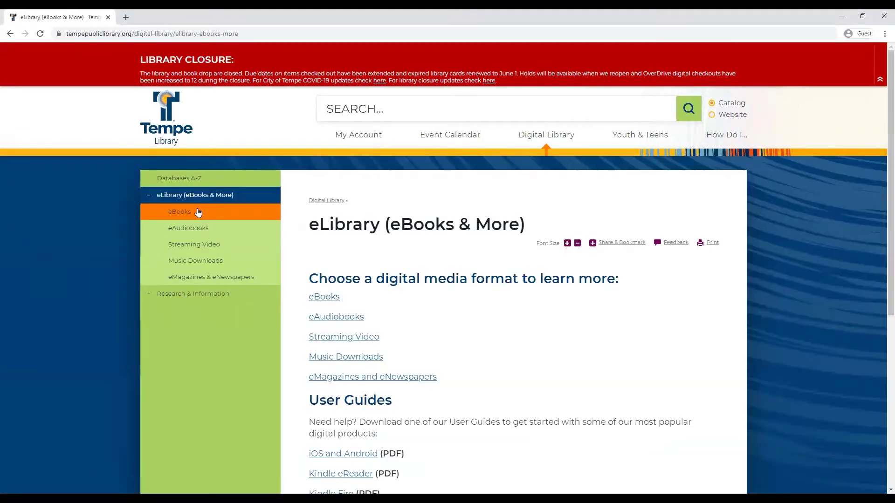
{"action": "left_click", "coordinate": [197, 212]}
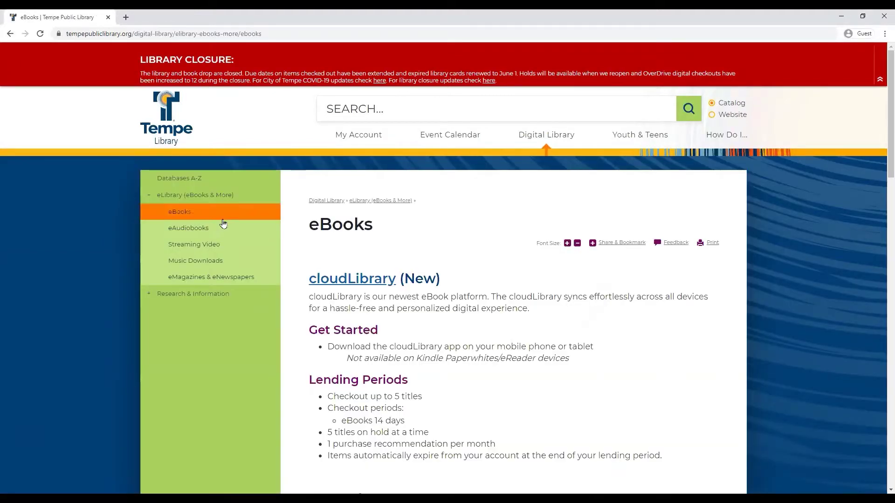
{"action": "scroll", "coordinate": [270, 274], "scroll_direction": "down", "scroll_amount": 2}
{"action": "scroll", "coordinate": [270, 273], "scroll_direction": "down", "scroll_amount": 5}
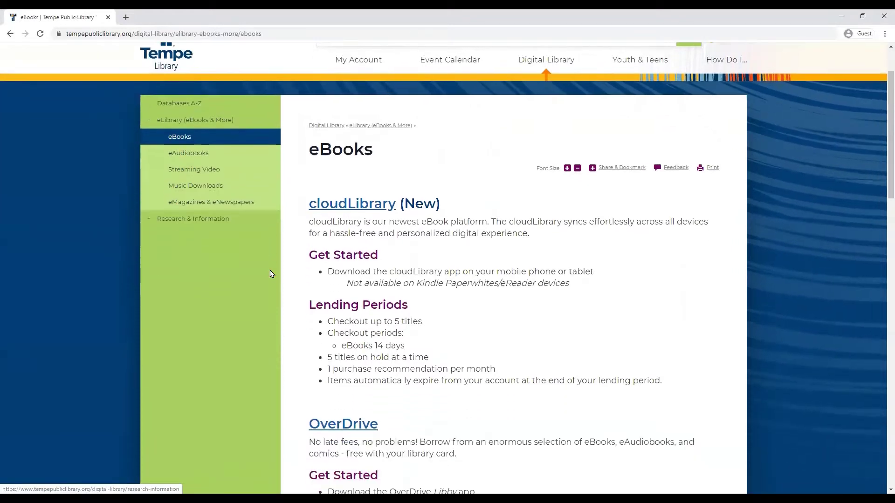
{"action": "scroll", "coordinate": [270, 274], "scroll_direction": "down", "scroll_amount": 3}
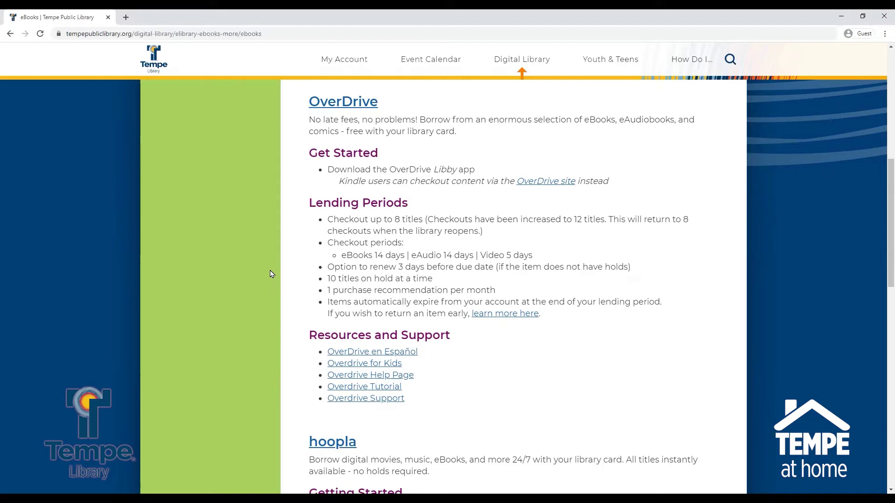
Open the OverDrive collection's sign-in page and choose Tempe Public Library as the library
{"action": "left_click", "coordinate": [319, 108]}
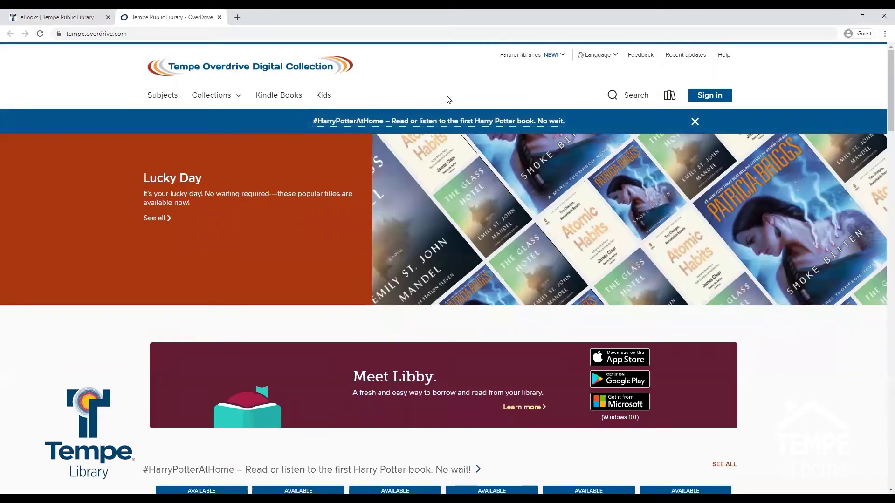
{"action": "left_click", "coordinate": [704, 99]}
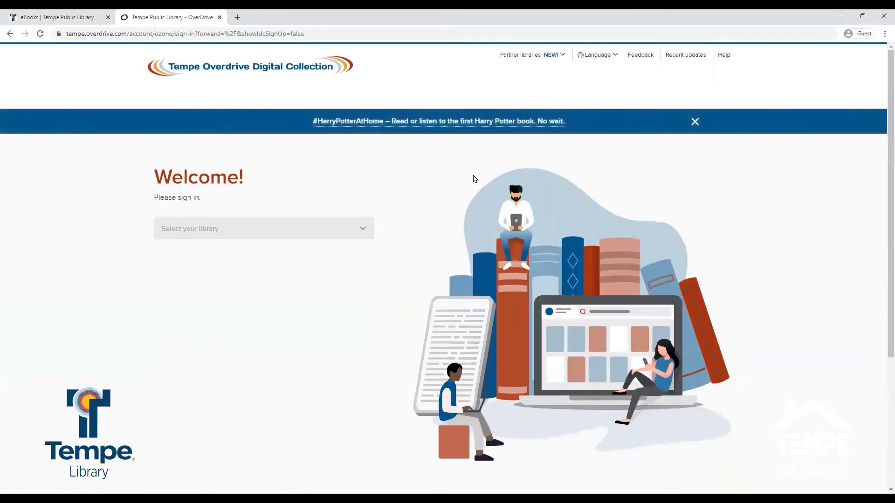
{"action": "left_click", "coordinate": [364, 229]}
{"action": "left_click_drag", "start_coordinate": [370, 261], "coordinate": [370, 282]}
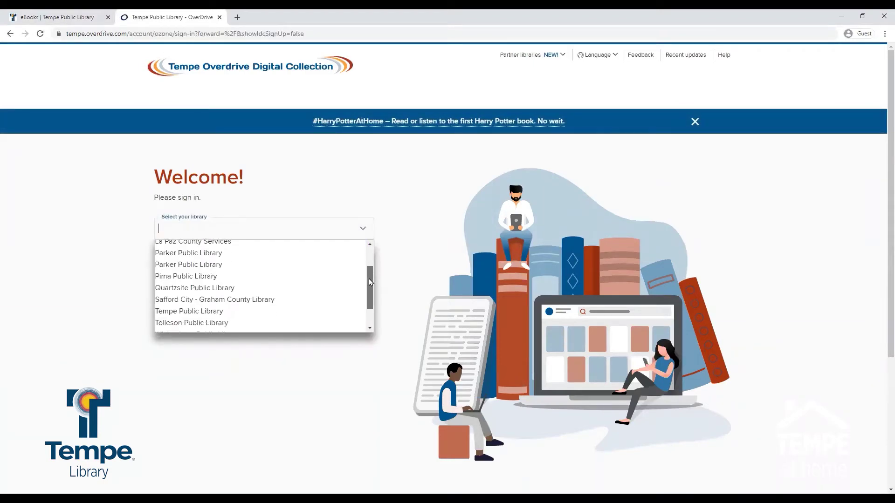
{"action": "left_click", "coordinate": [317, 311]}
Enter the library card number and PIN and sign in
{"action": "left_click", "coordinate": [280, 267]}
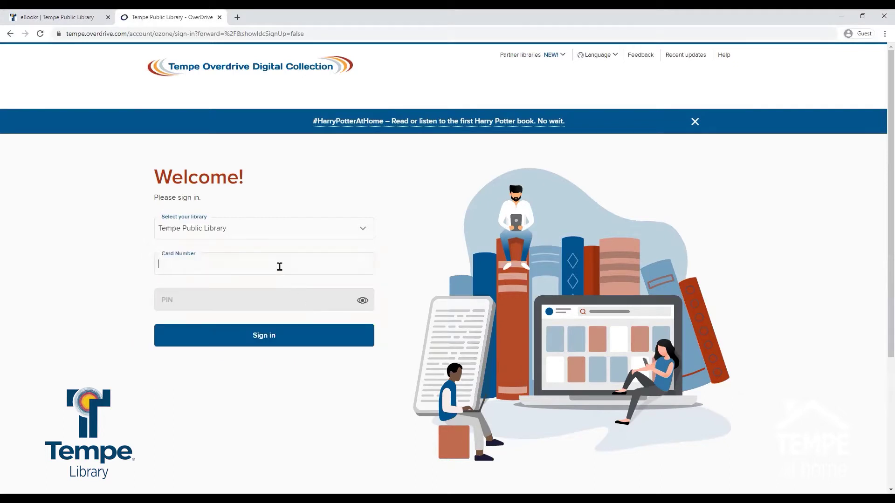
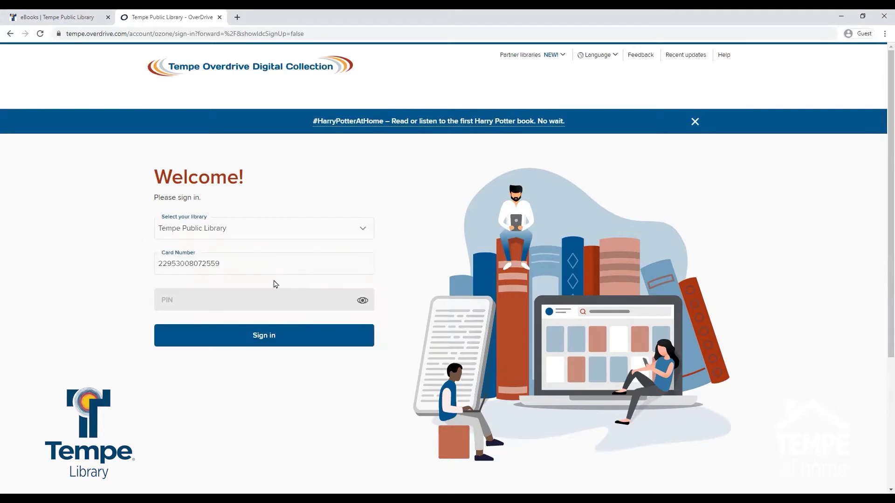
{"action": "left_click", "coordinate": [272, 294]}
{"action": "type", "text": "••••"}
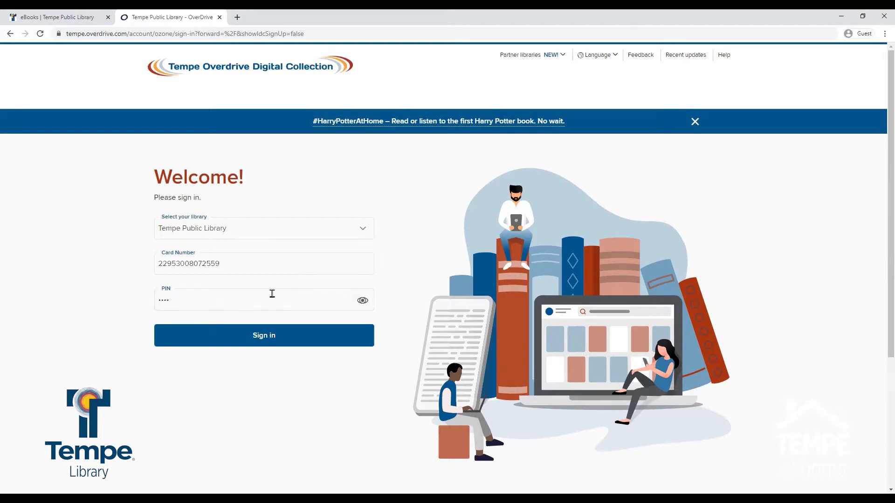
{"action": "left_click", "coordinate": [267, 343]}
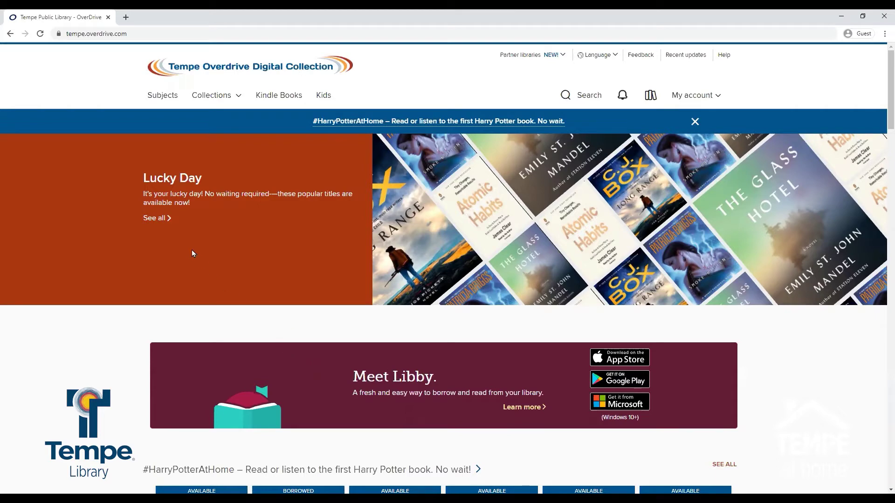
View all Lucky Day titles, then switch to the Ebooks > New eBook additions collection
{"action": "left_click", "coordinate": [161, 219]}
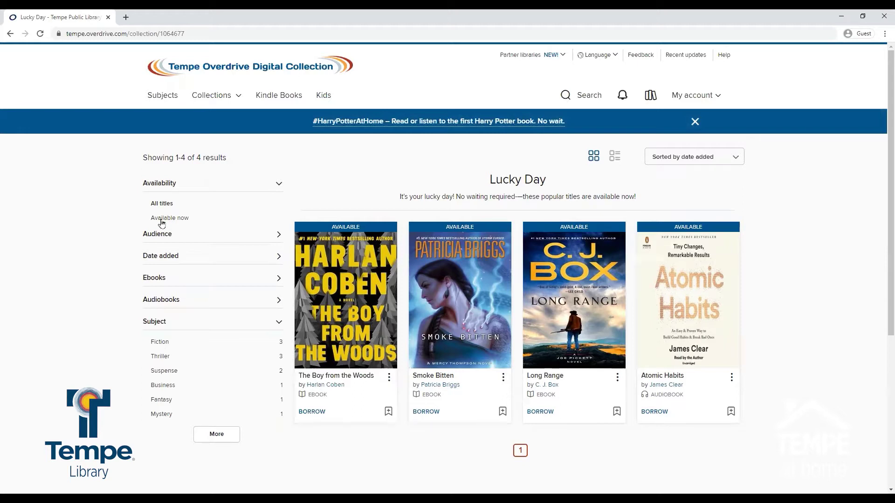
{"action": "left_click", "coordinate": [239, 97]}
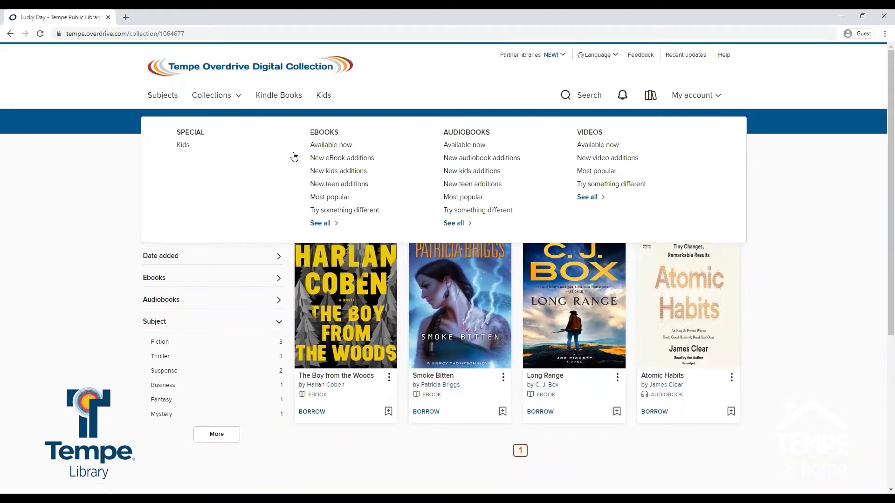
{"action": "left_click", "coordinate": [321, 161]}
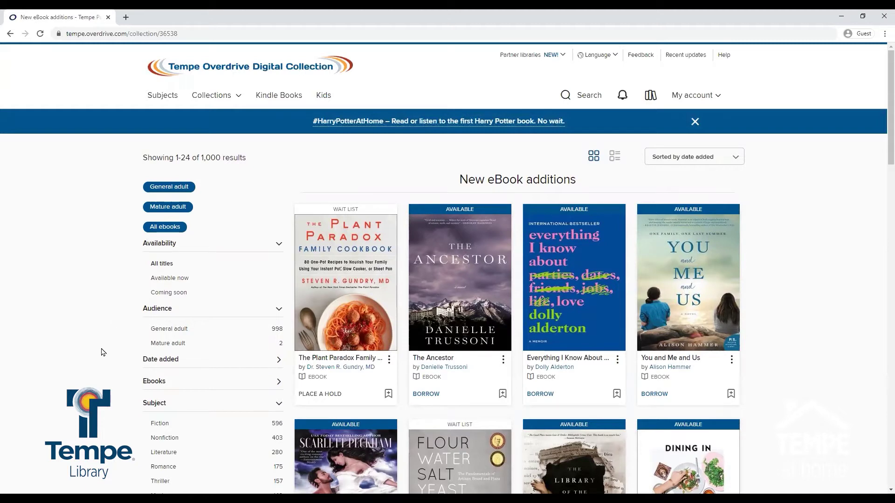
Filter titles to the Fiction > Mythology subject, then bring up the search field
{"action": "left_click", "coordinate": [169, 97]}
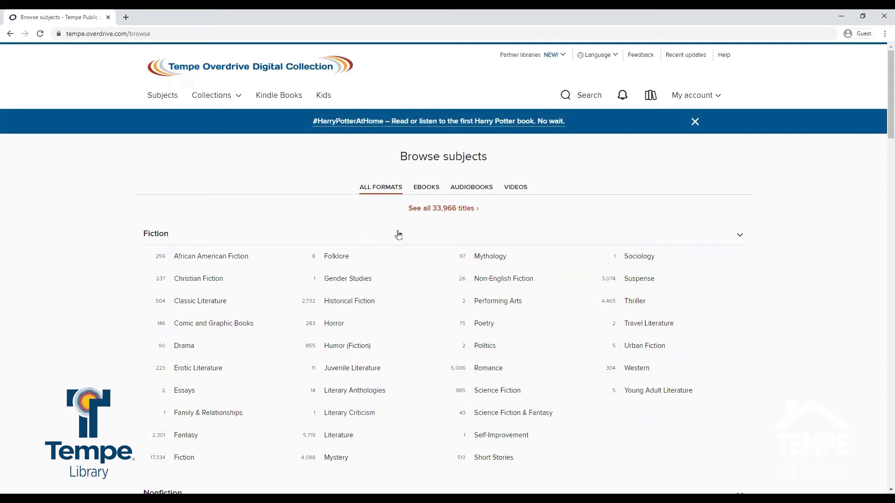
{"action": "left_click", "coordinate": [485, 262]}
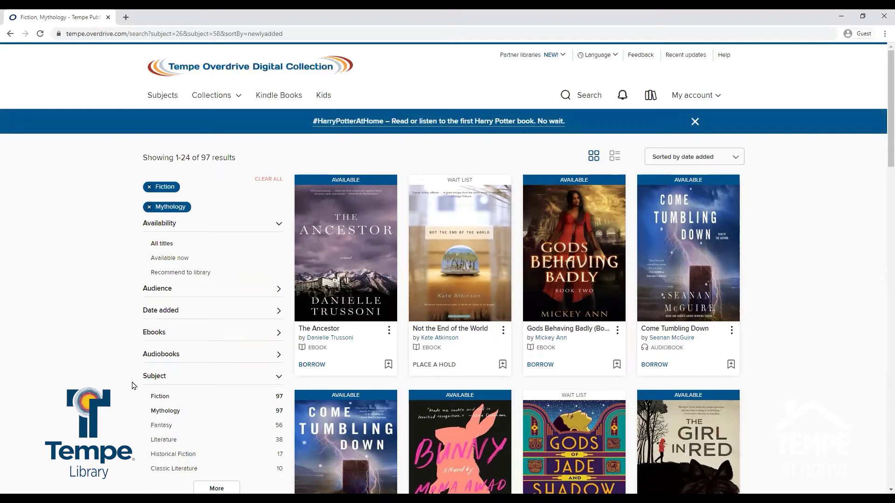
{"action": "left_click", "coordinate": [587, 97]}
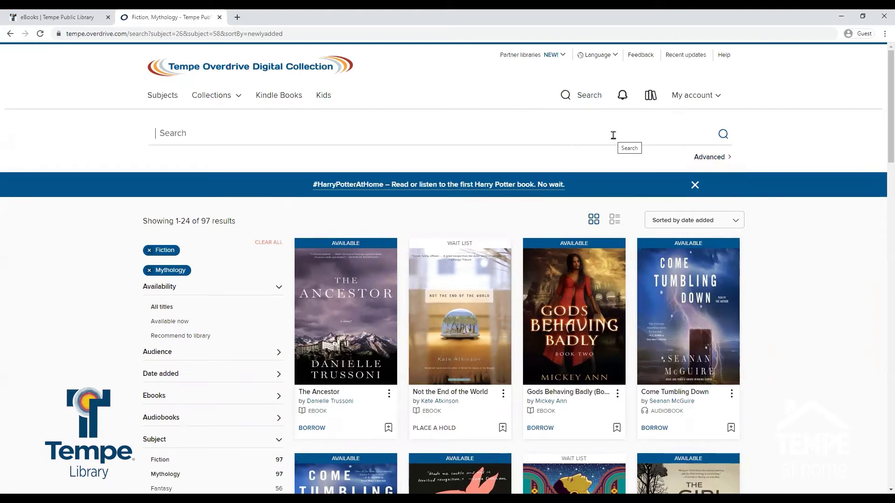
Search 'harry' and pick the Harry Potter series suggestion
{"action": "type", "text": "harry"}
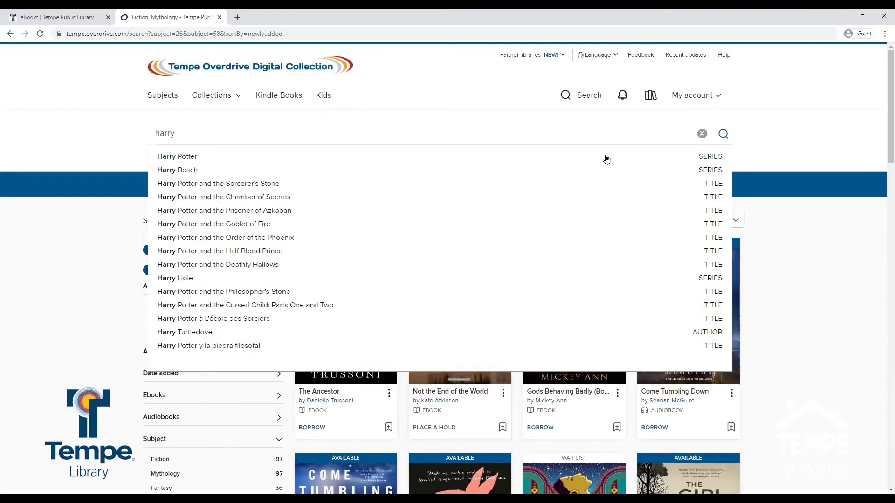
{"action": "left_click", "coordinate": [606, 159]}
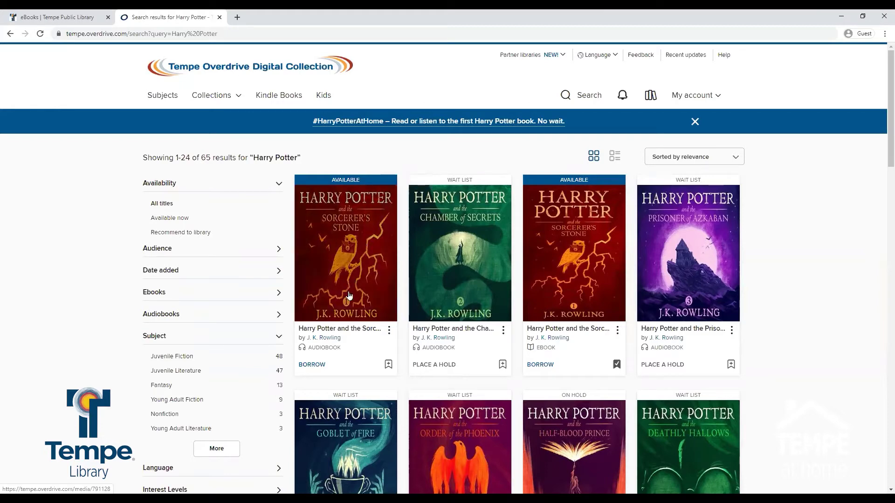
Open the Harry Potter and the Sorcerer's Stone audiobook page and start borrowing it
{"action": "left_click", "coordinate": [346, 330]}
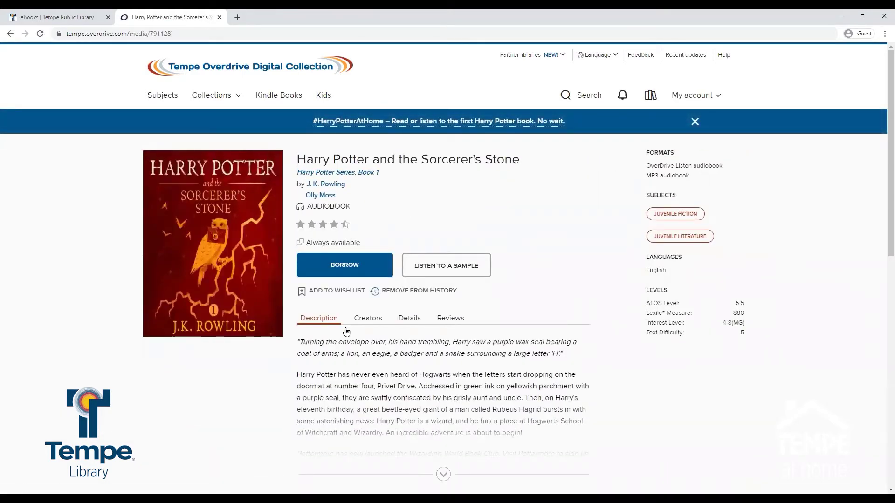
{"action": "scroll", "coordinate": [346, 332], "scroll_direction": "down", "scroll_amount": 3}
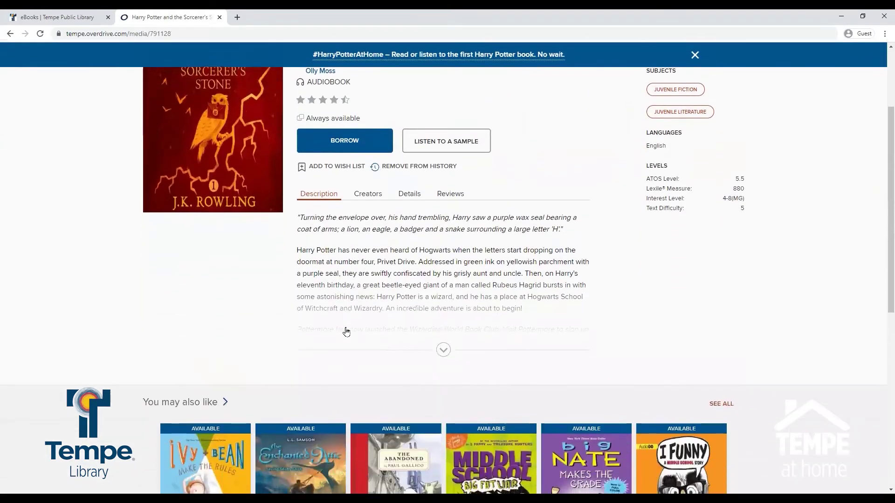
{"action": "scroll", "coordinate": [346, 332], "scroll_direction": "down", "scroll_amount": 3}
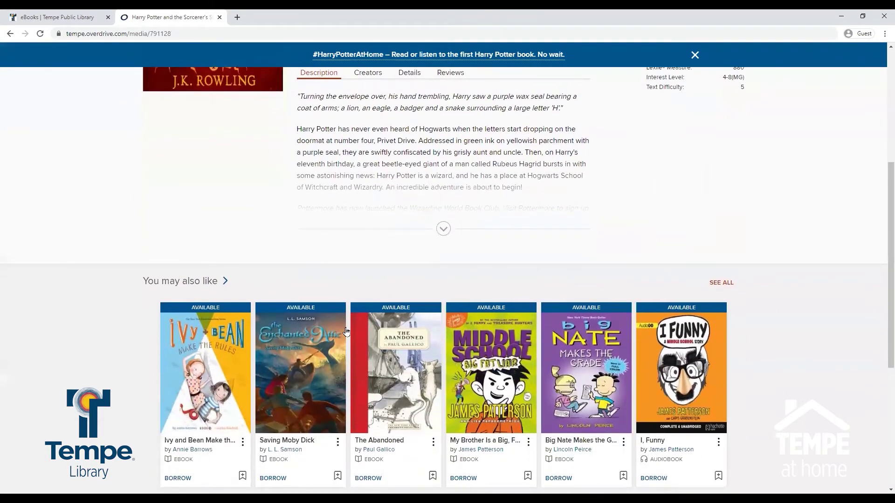
{"action": "scroll", "coordinate": [346, 331], "scroll_direction": "up", "scroll_amount": 6}
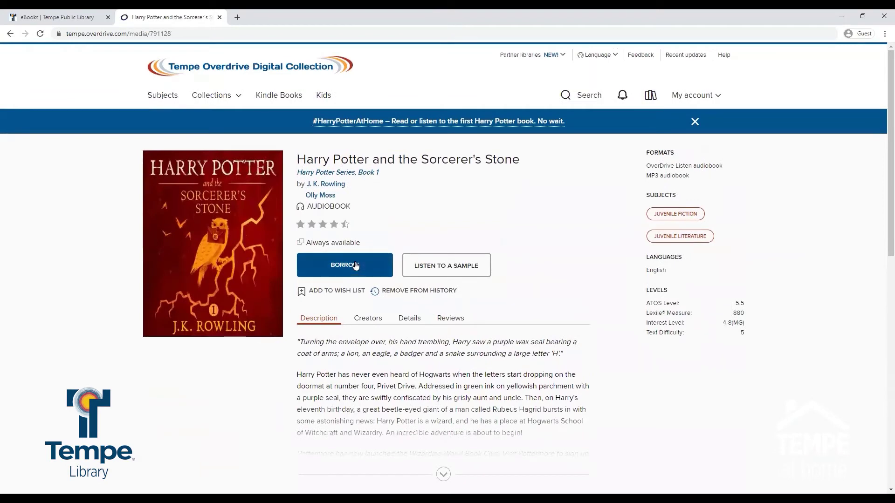
{"action": "left_click", "coordinate": [355, 266]}
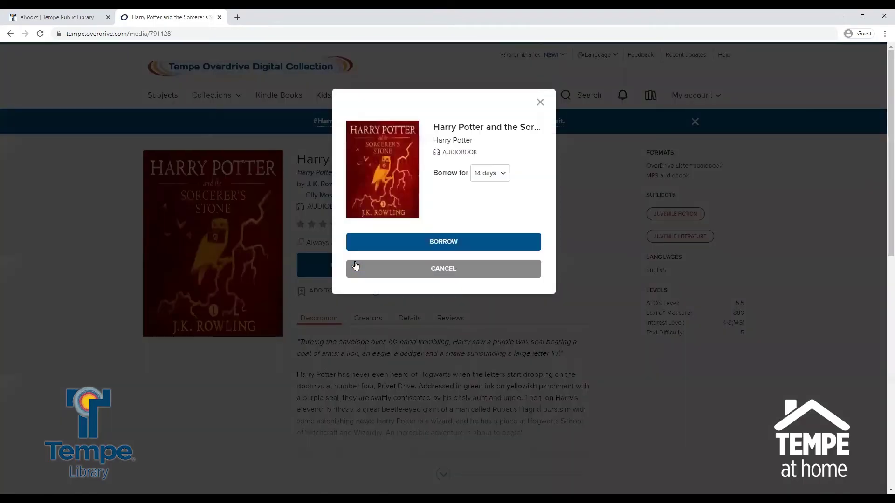
Borrow the Sorcerer's Stone audiobook with the 14-day lending period
{"action": "left_click", "coordinate": [488, 176]}
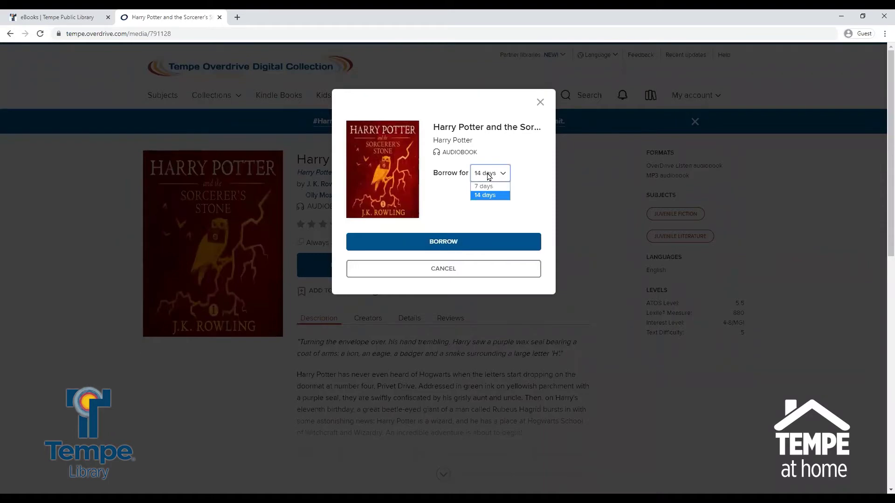
{"action": "left_click", "coordinate": [488, 176]}
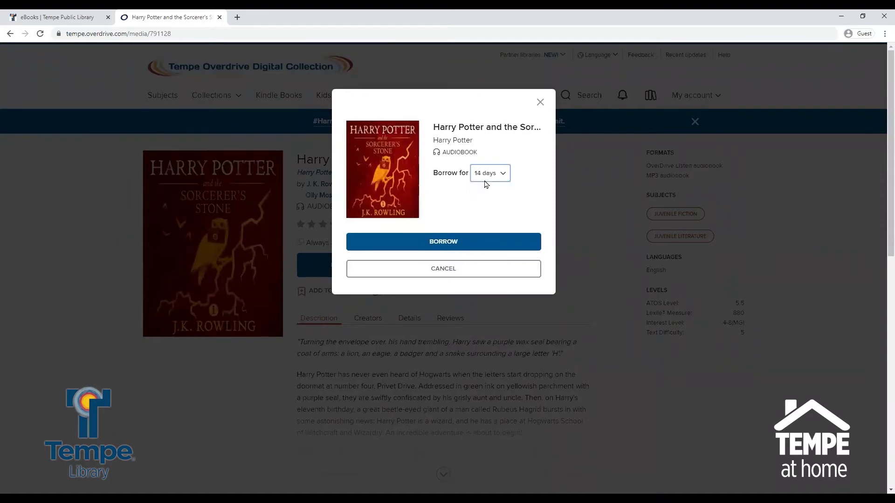
{"action": "left_click", "coordinate": [460, 242]}
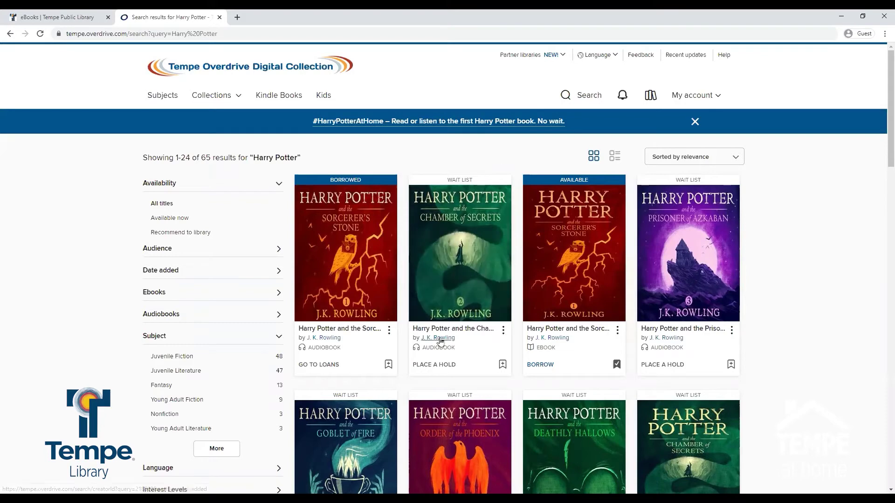
Hold the Chamber of Secrets audiobook and wish-list the Sorcerer's Stone ebook after viewing its page
{"action": "left_click", "coordinate": [439, 368]}
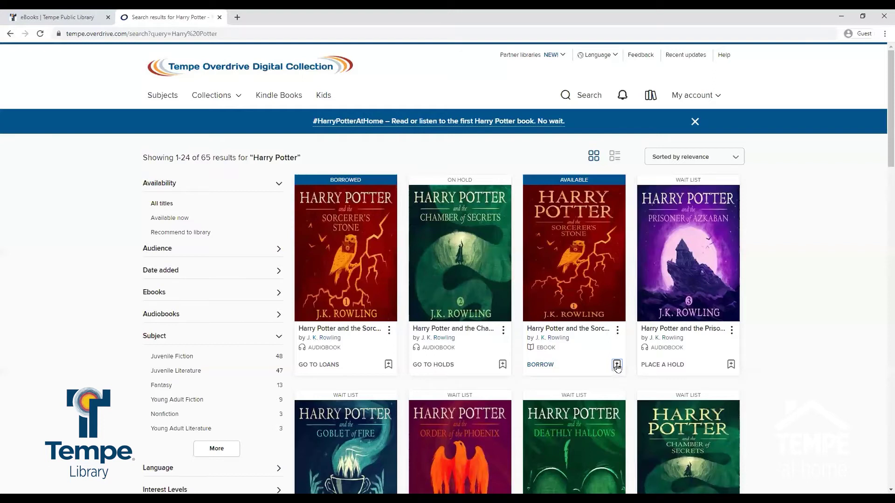
{"action": "left_click", "coordinate": [616, 365]}
{"action": "left_click", "coordinate": [557, 331]}
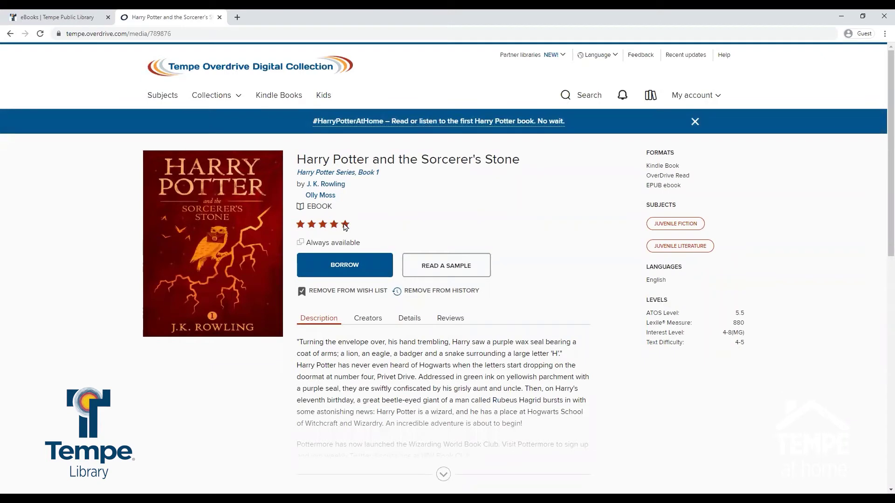
{"action": "key", "text": "alt+Left"}
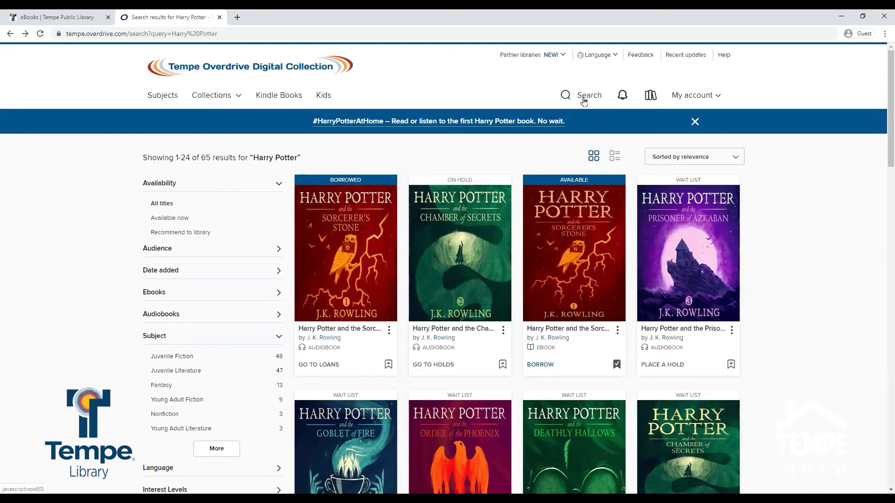
Search 'harr' again and set Availability to Recommend to library
{"action": "left_click", "coordinate": [584, 101]}
{"action": "type", "text": "harr"}
{"action": "left_click", "coordinate": [200, 234]}
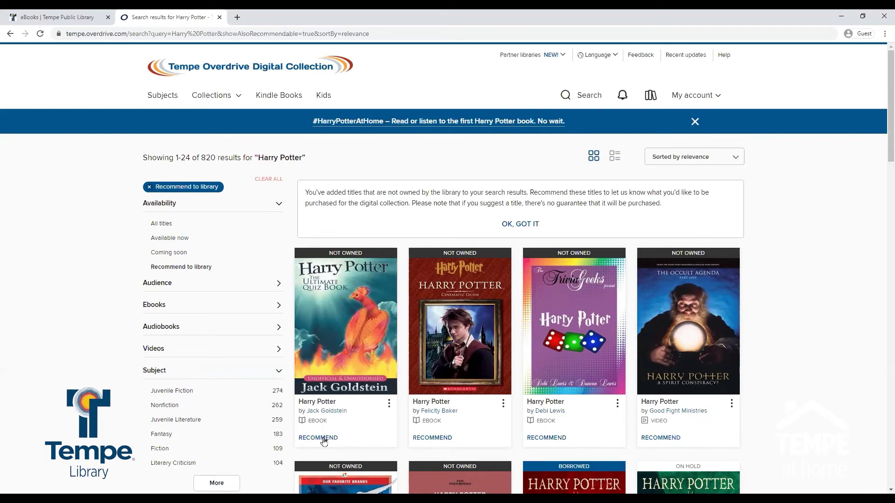
Open the Loans page and scroll through the current loans
{"action": "left_click", "coordinate": [699, 101]}
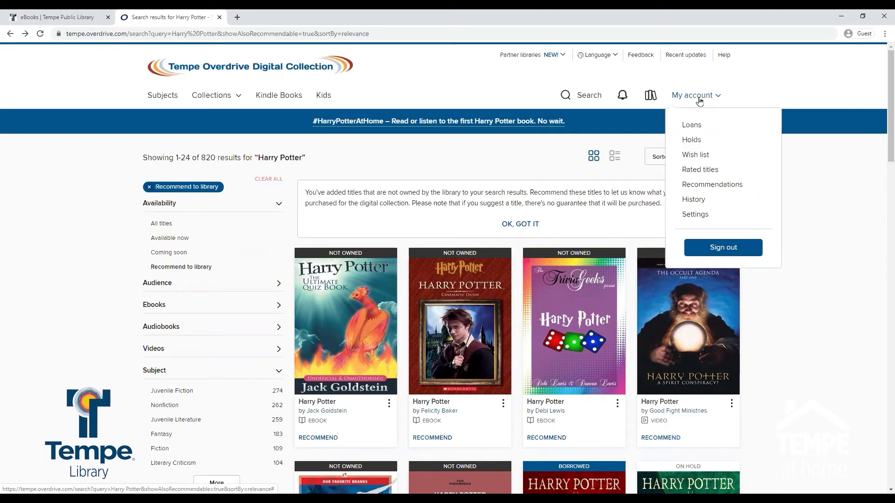
{"action": "left_click", "coordinate": [699, 101]}
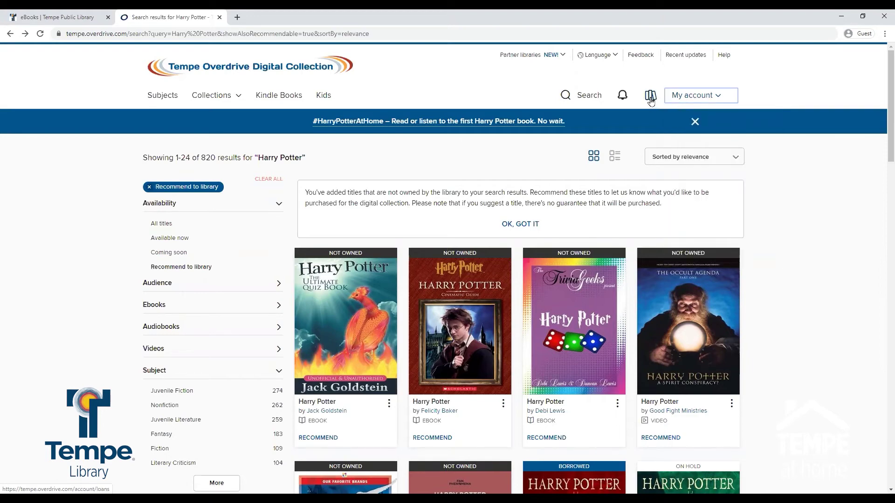
{"action": "left_click", "coordinate": [651, 96]}
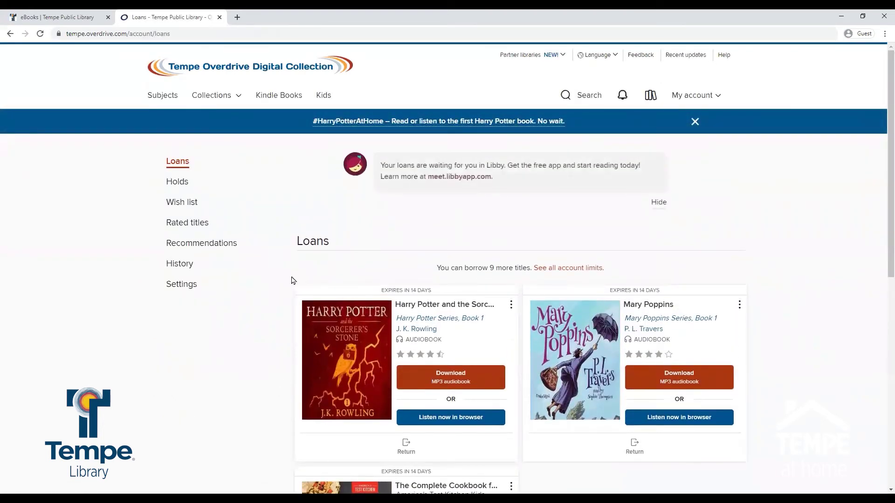
{"action": "scroll", "coordinate": [291, 280], "scroll_direction": "down", "scroll_amount": 1}
{"action": "scroll", "coordinate": [291, 280], "scroll_direction": "down", "scroll_amount": 2}
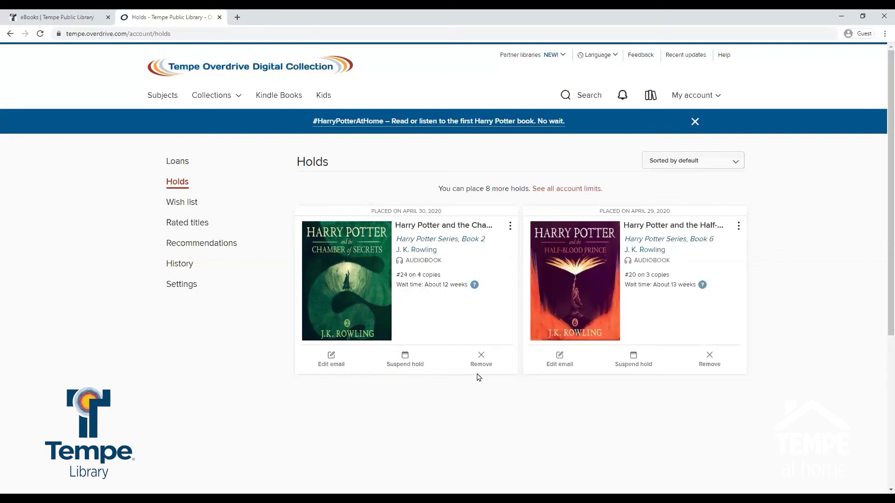
Show the wish list of six saved titles, including the Sorcerer's Stone and Cursed Child ebooks
{"action": "left_click", "coordinate": [200, 205]}
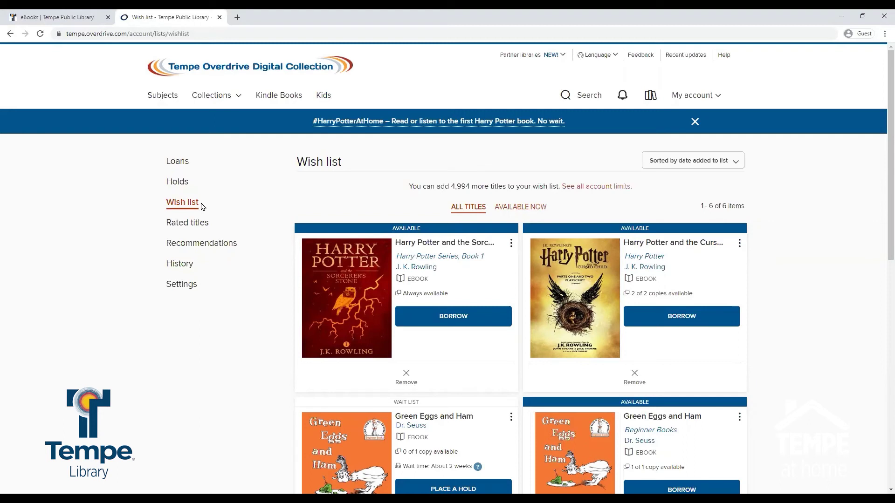
Check the Rated titles page, then the empty Recommendations page with 1 recommendation left
{"action": "left_click", "coordinate": [199, 223]}
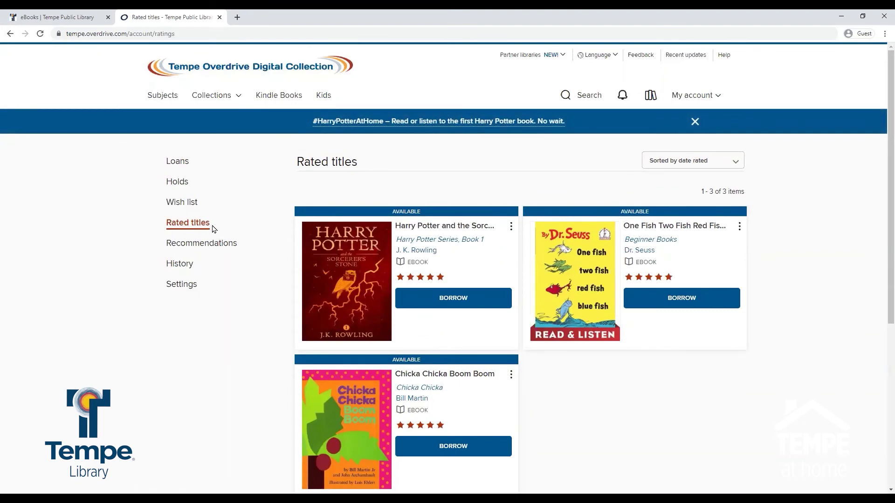
{"action": "left_click", "coordinate": [210, 244]}
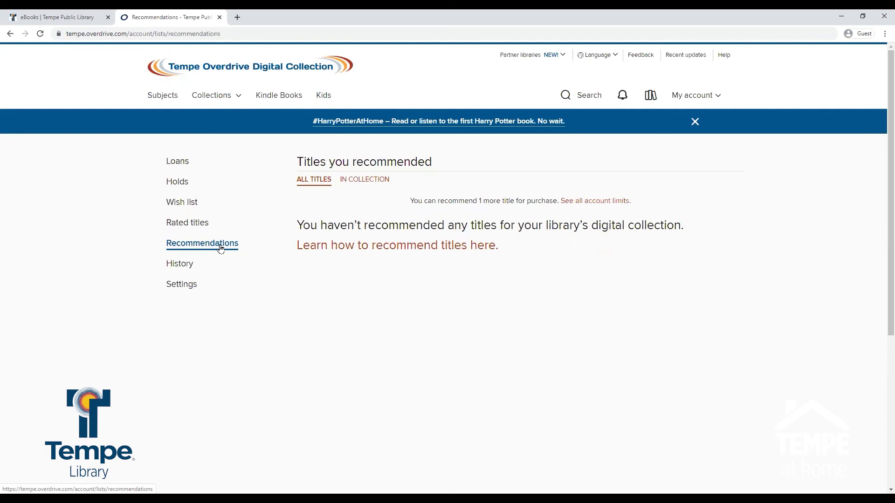
Check the borrowing History, then Settings showing 14-day ebook/audiobook and 7-day video lending periods
{"action": "left_click", "coordinate": [186, 265]}
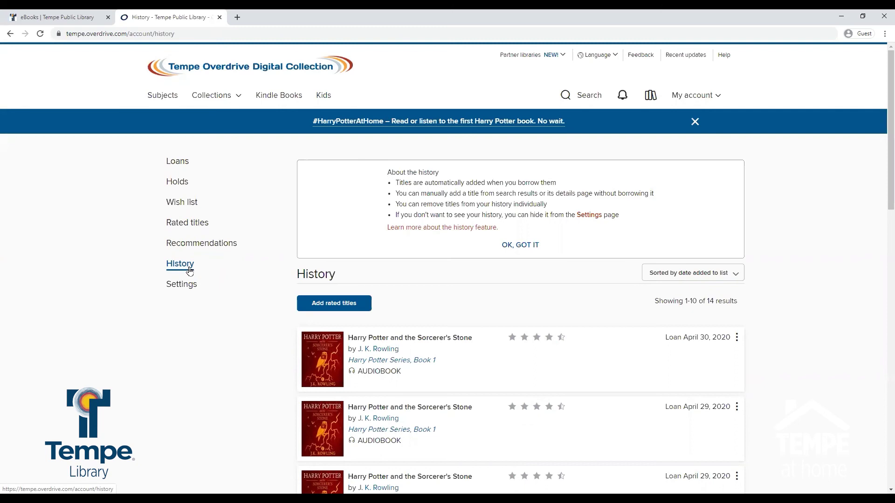
{"action": "left_click", "coordinate": [187, 286]}
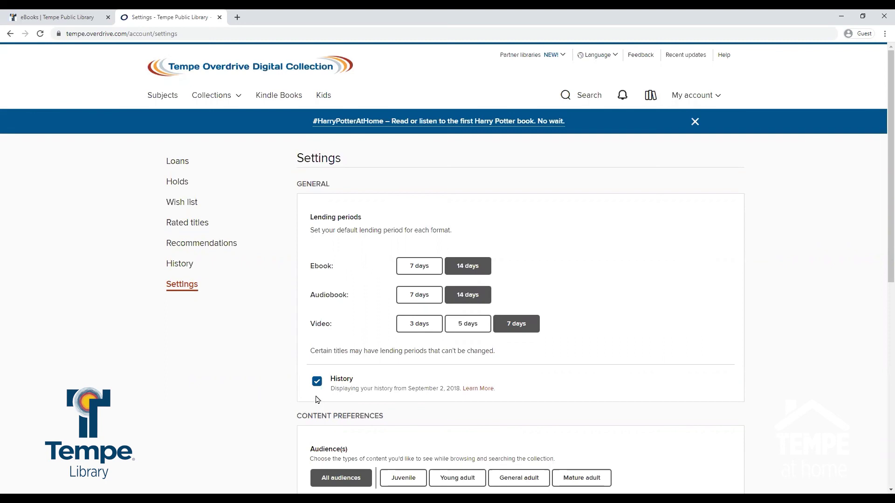
Review the rest of Settings, then sign out from the My account menu
{"action": "left_click_drag", "start_coordinate": [315, 400], "coordinate": [234, 407]}
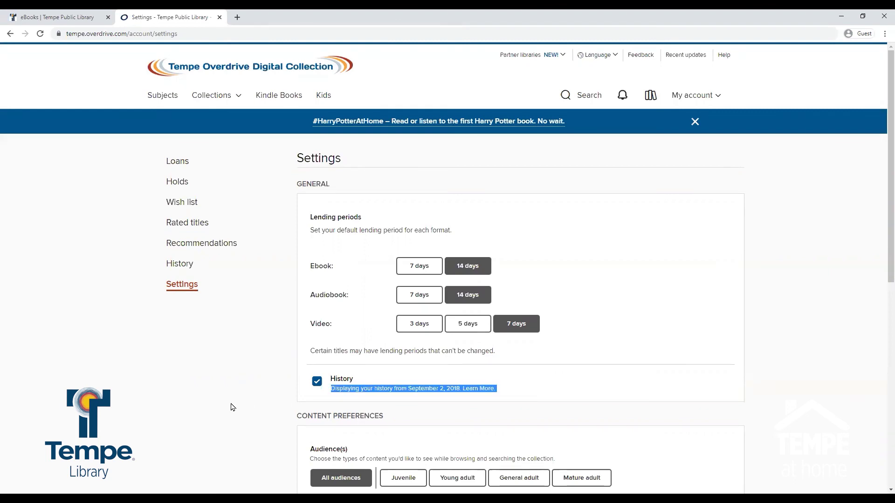
{"action": "scroll", "coordinate": [233, 407], "scroll_direction": "down", "scroll_amount": 2}
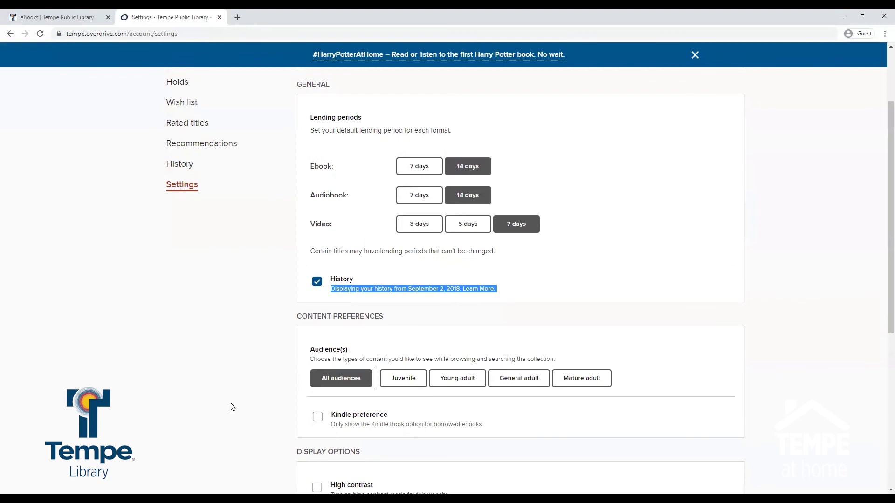
{"action": "scroll", "coordinate": [233, 407], "scroll_direction": "down", "scroll_amount": 2}
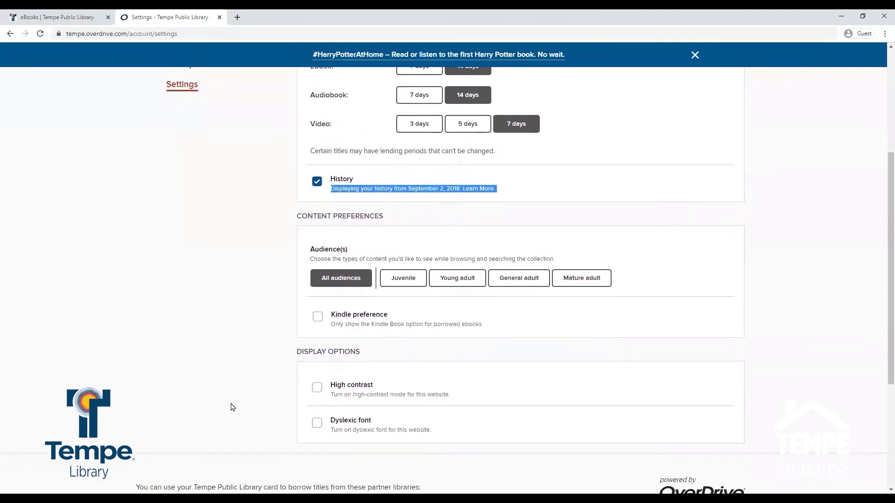
{"action": "scroll", "coordinate": [233, 408], "scroll_direction": "up", "scroll_amount": 4}
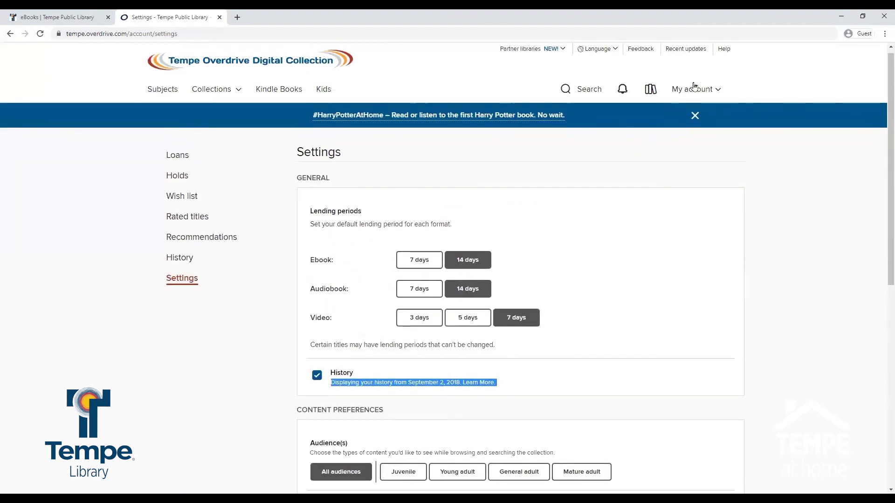
{"action": "left_click", "coordinate": [711, 90]}
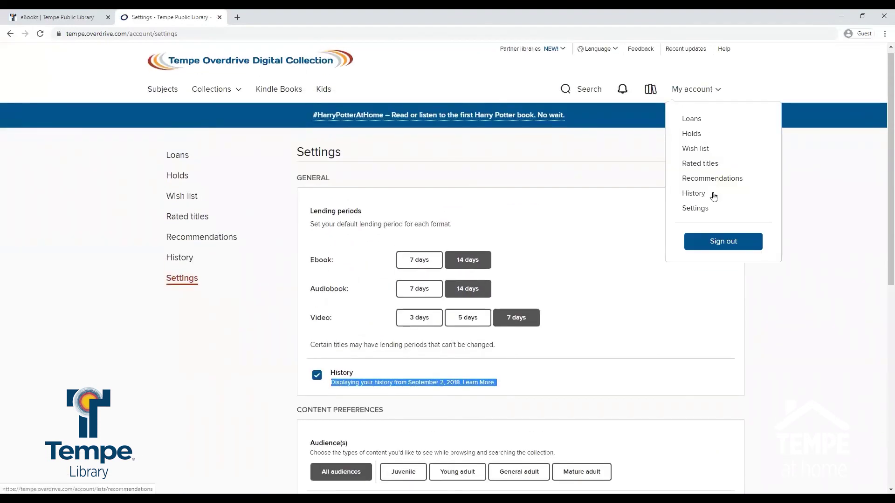
{"action": "left_click", "coordinate": [713, 239]}
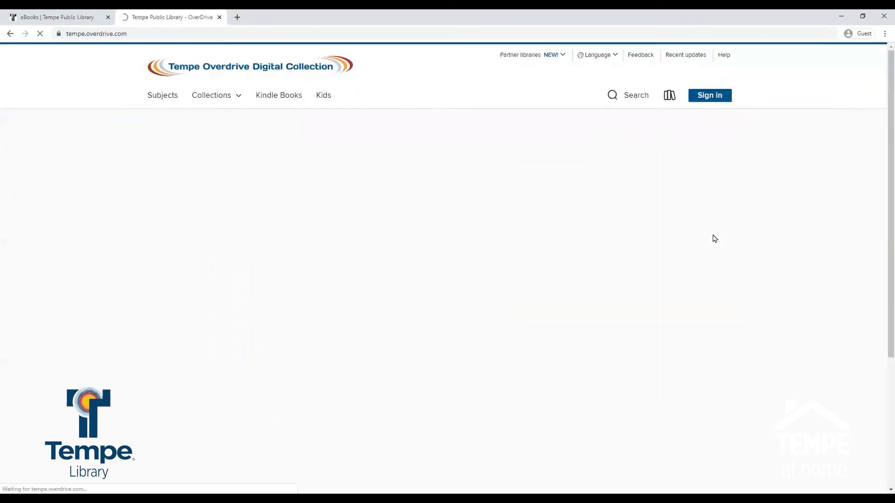